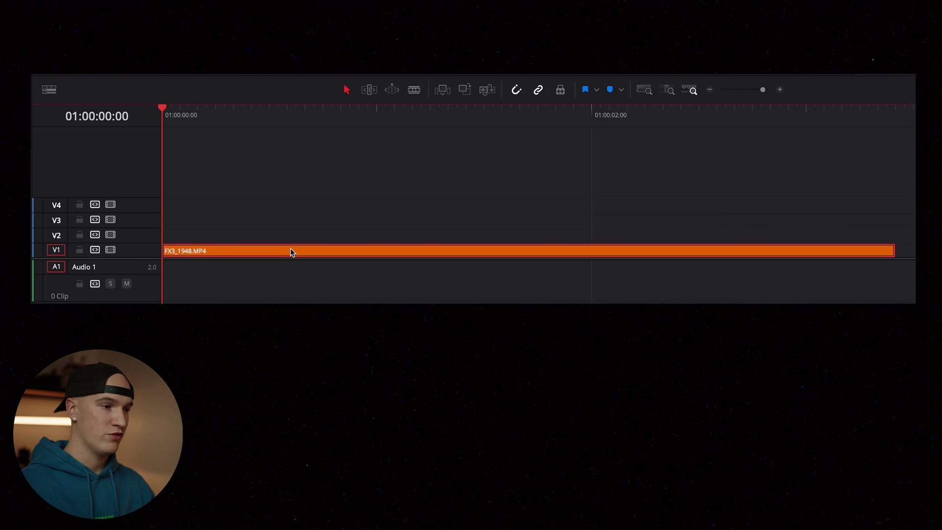
# Duplicate FX3_1948 onto V2 one frame later, then cut and delete the matching stub on V1.
pyautogui.moveTo(291, 248); pyautogui.dragTo(287, 237)
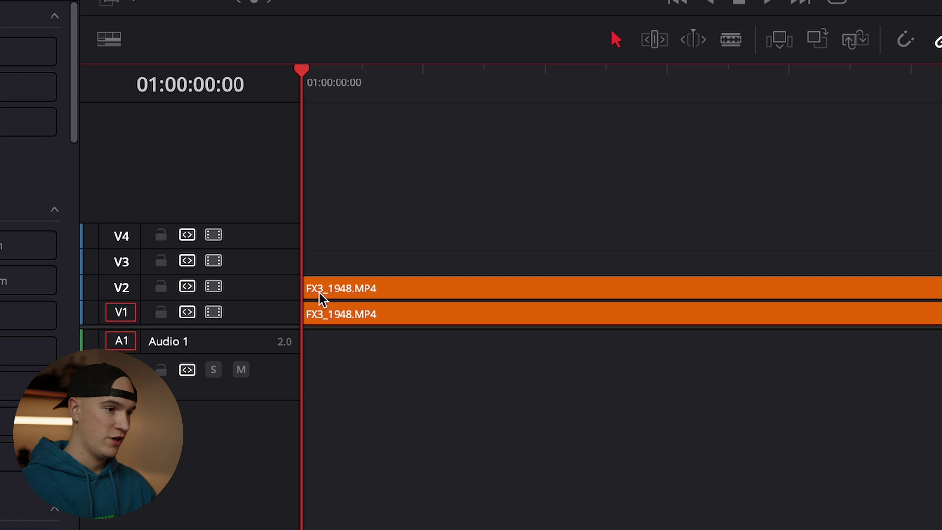
pyautogui.click(363, 290)
pyautogui.moveTo(363, 288); pyautogui.dragTo(438, 290)
pyautogui.press('b')
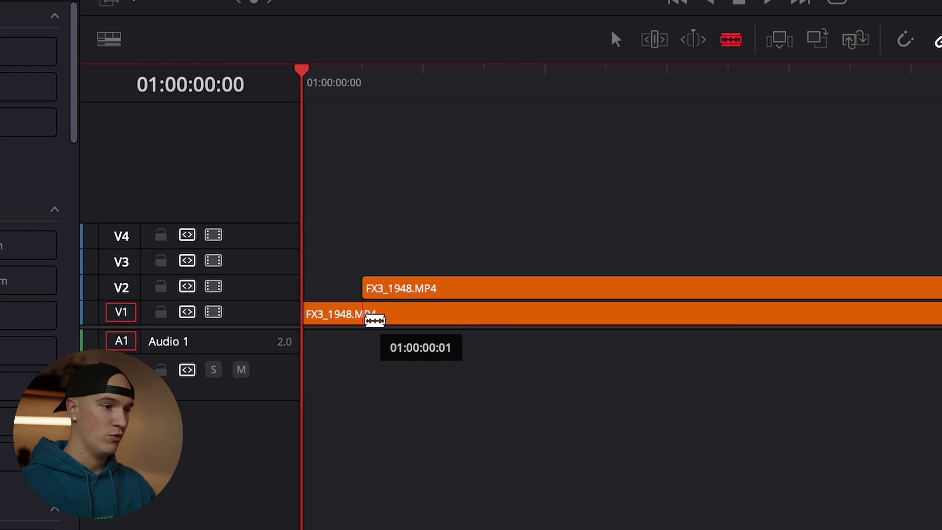
pyautogui.click(372, 316)
pyautogui.press('a')
pyautogui.click(341, 313)
pyautogui.press('BackSpace')
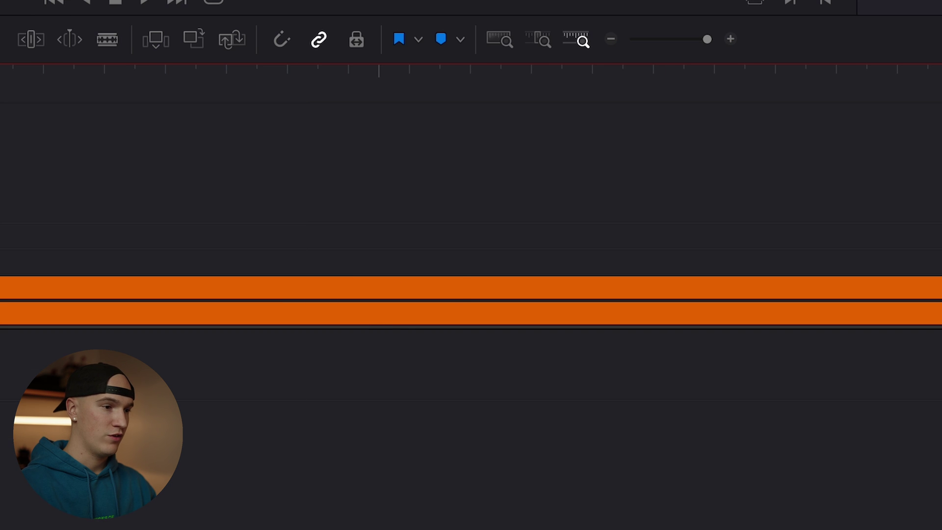
# Trim the V2 copy's tail to the lower clip's end, set its opacity to 50, and play back.
pyautogui.press('Down')
pyautogui.click(467, 290)
pyautogui.press('a')
pyautogui.click(490, 292)
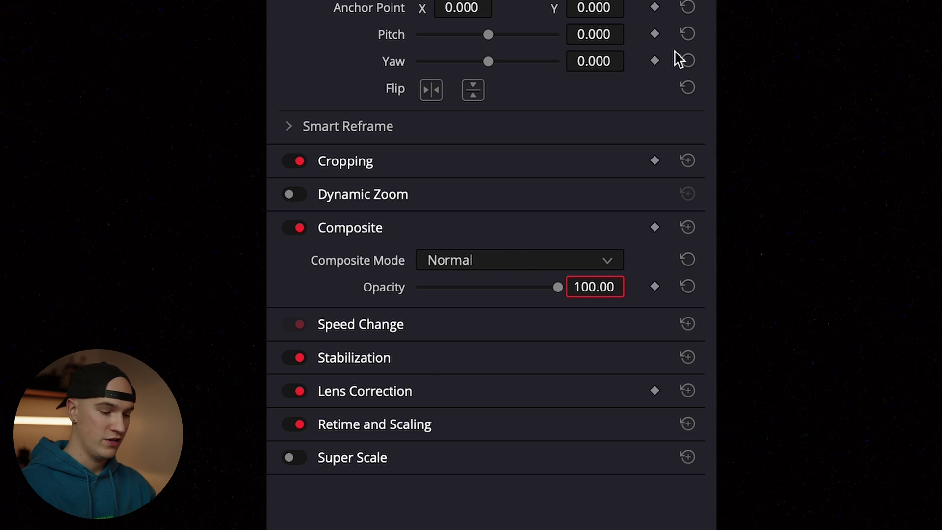
pyautogui.press('Return')
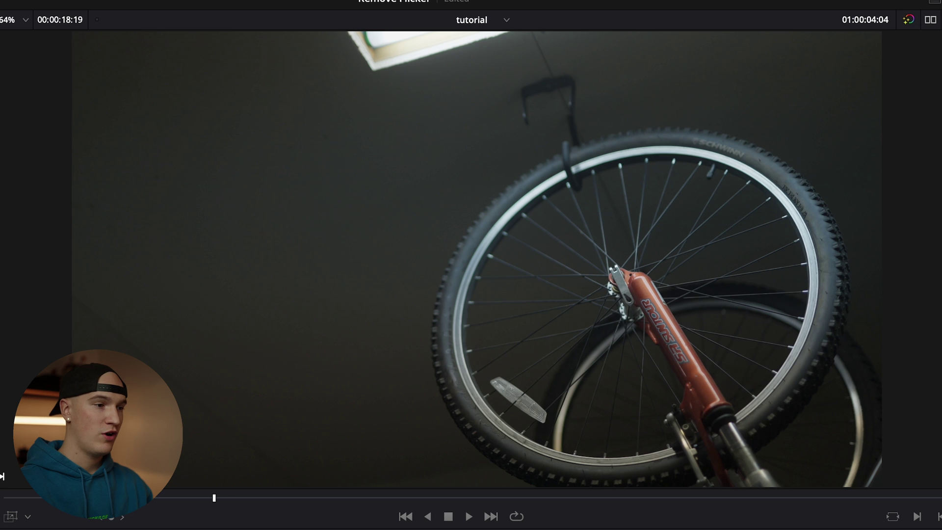
pyautogui.press('space')
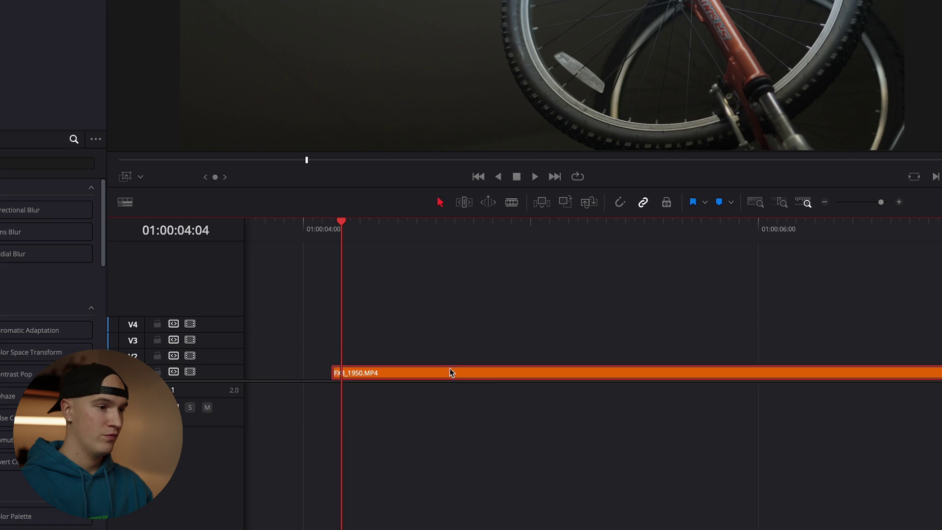
# Duplicate FX3_1950 onto V2 one frame later and remove the leftover stub on V1.
pyautogui.moveTo(450, 368); pyautogui.dragTo(455, 351)
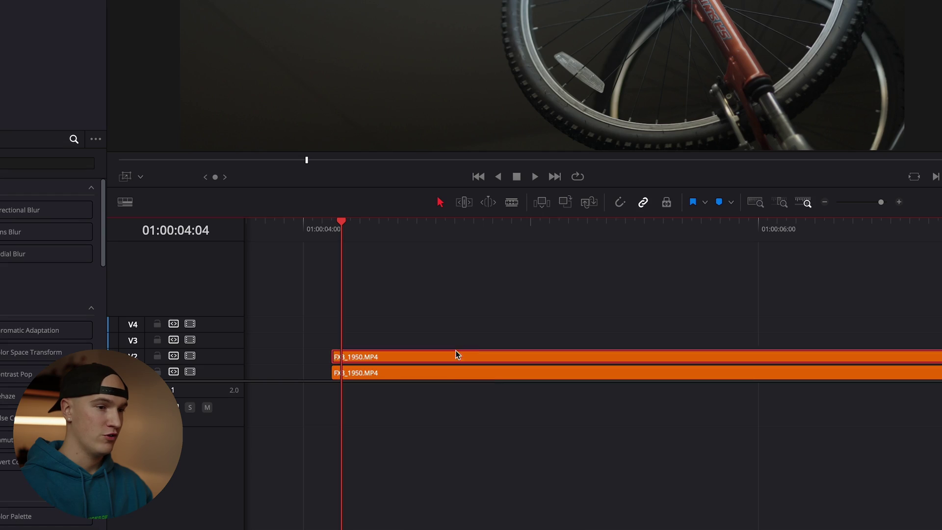
pyautogui.click(493, 356)
pyautogui.moveTo(433, 244); pyautogui.dragTo(517, 247)
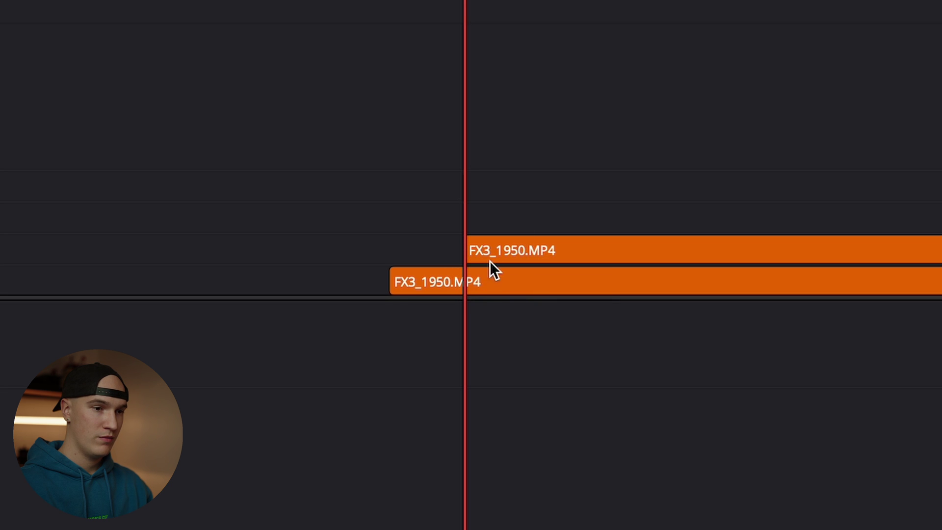
pyautogui.press('b')
pyautogui.click(483, 281)
pyautogui.press('Delete')
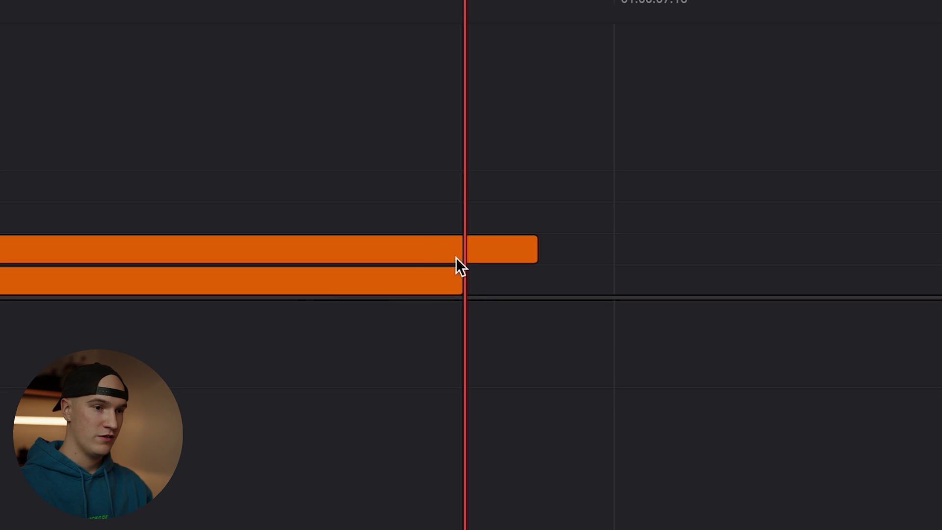
# Trim the upper copy to the lower clip's end and set its opacity to 50.
pyautogui.hotkey('shift', ']')
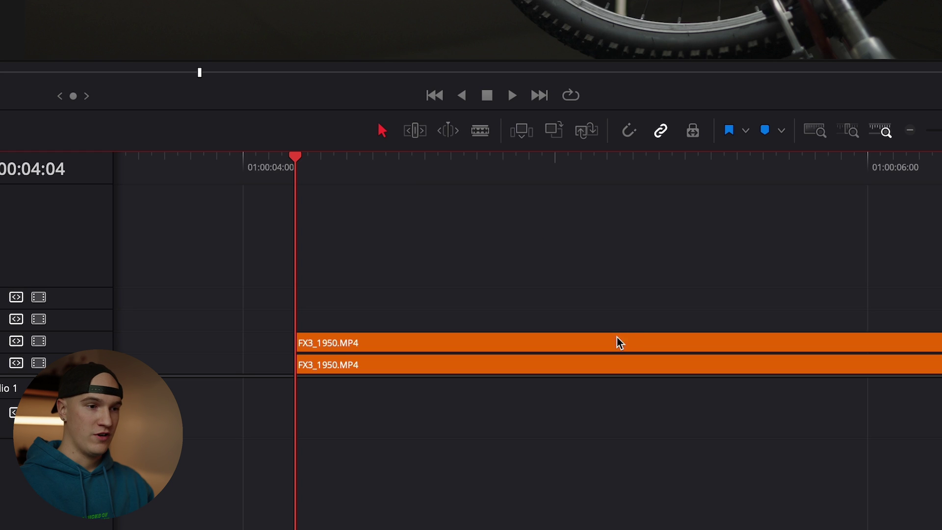
pyautogui.click(616, 342)
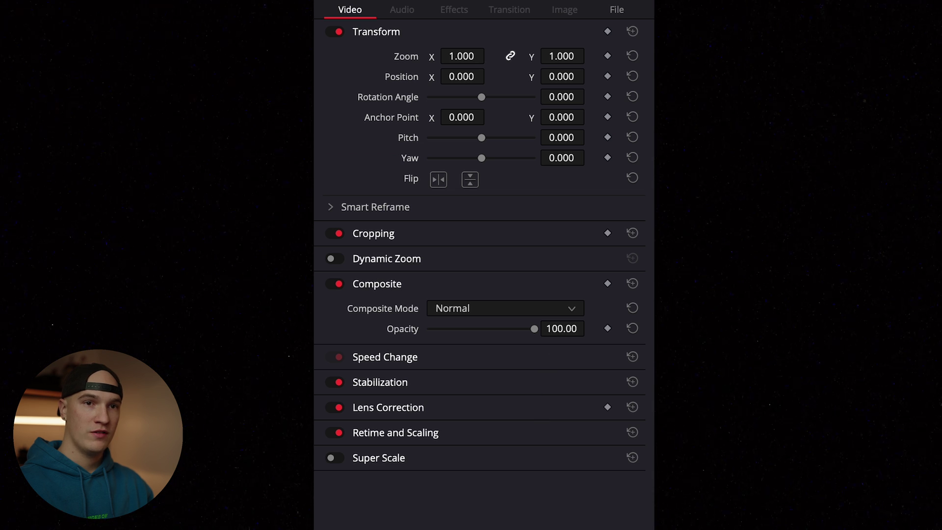
pyautogui.write('50')
pyautogui.press('Return')
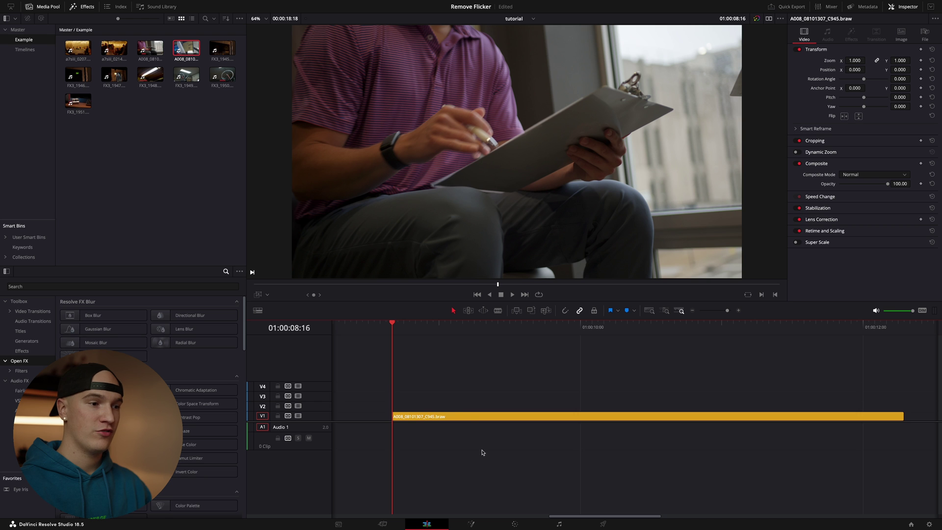
# Copy the A008_08101307_C945.braw clip onto V2 offset a frame, cut V1's stub, and trim V2's tail.
pyautogui.moveTo(451, 411); pyautogui.dragTo(453, 406)
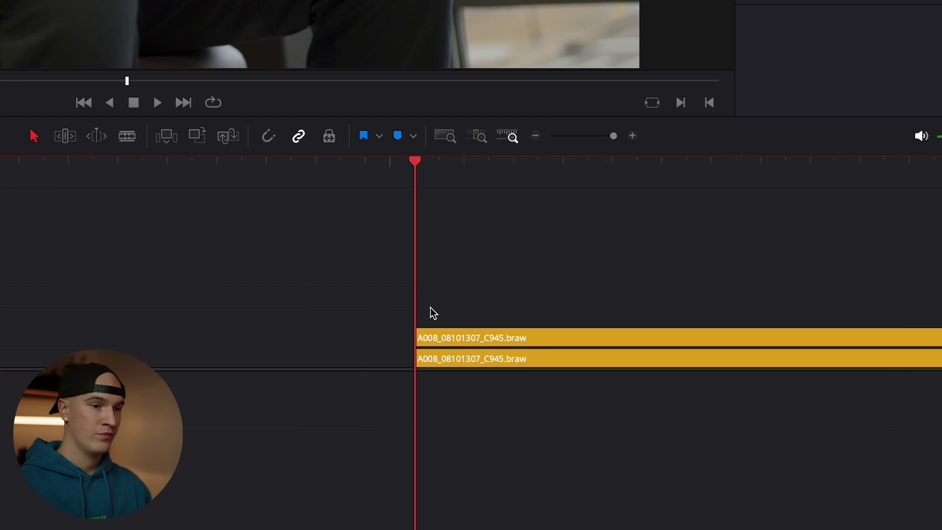
pyautogui.moveTo(456, 342); pyautogui.dragTo(508, 340)
pyautogui.press('b')
pyautogui.click(474, 359)
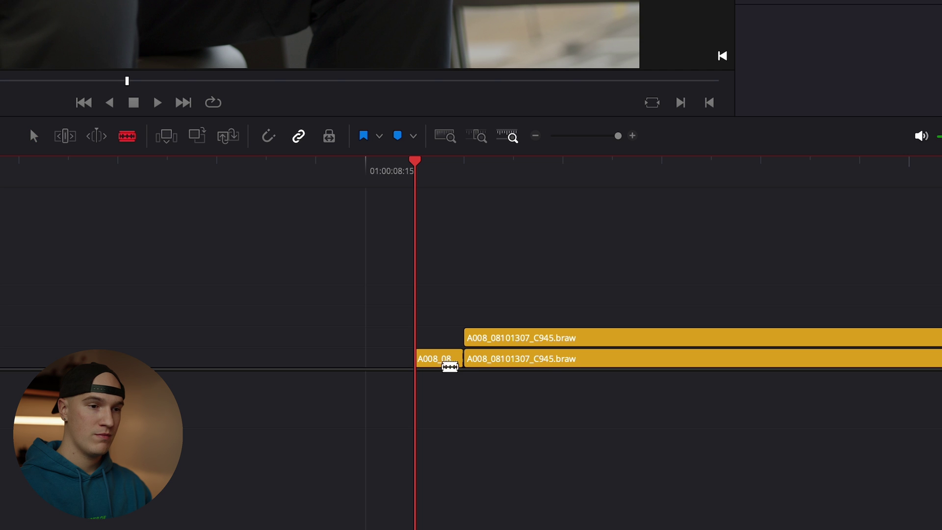
pyautogui.press('BackSpace')
pyautogui.press('Down')
pyautogui.hotkey('shift', ']')
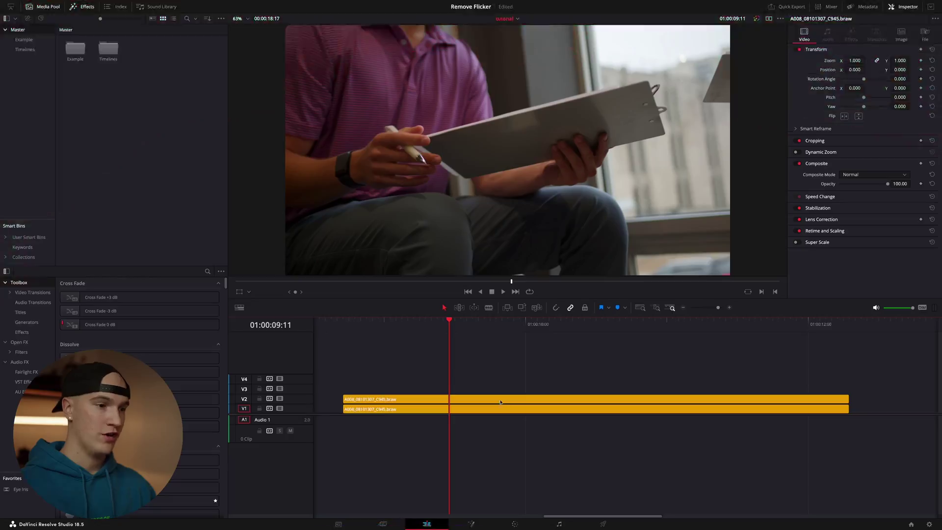
# Delete the V2 duplicate and drag the Open FX Deflicker effect onto the braw clip on V1.
pyautogui.click(500, 402)
pyautogui.press('Delete')
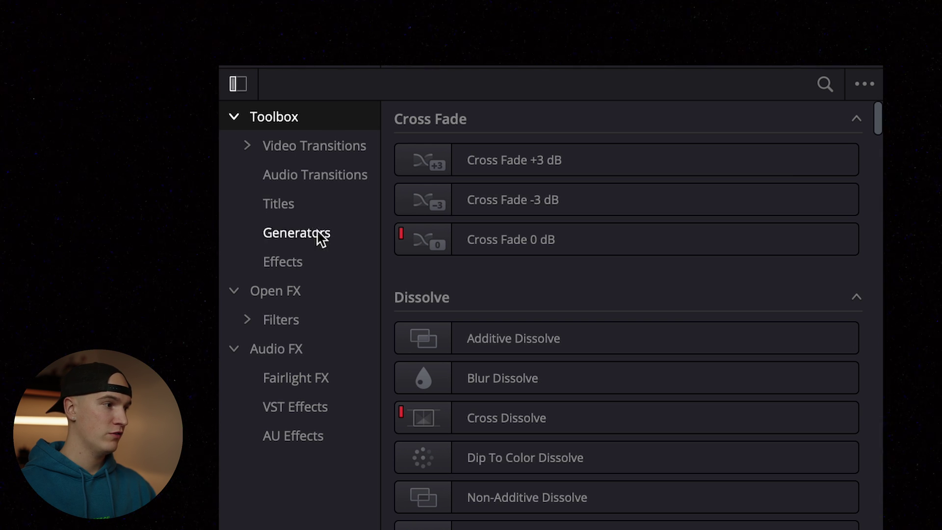
pyautogui.click(325, 295)
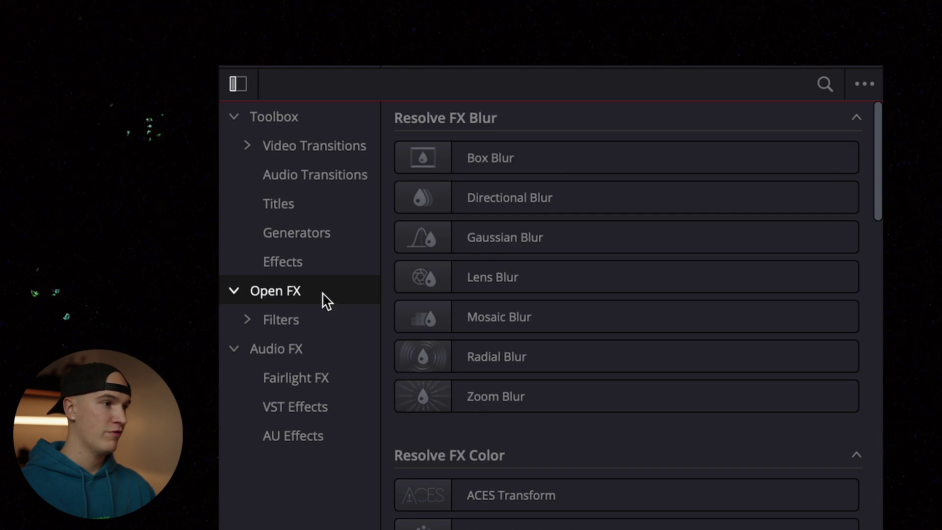
pyautogui.click(829, 88)
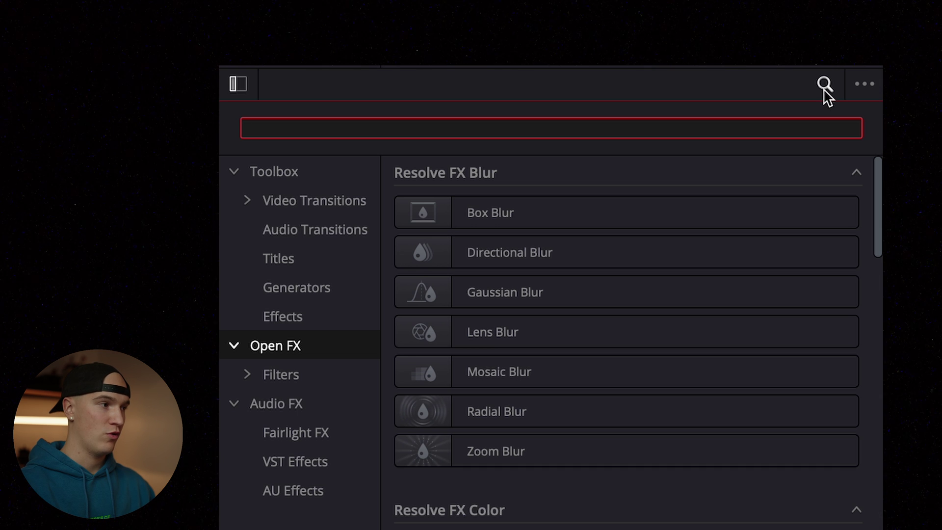
pyautogui.write('deflicker')
pyautogui.click(620, 213)
pyautogui.moveTo(633, 218); pyautogui.dragTo(551, 343)
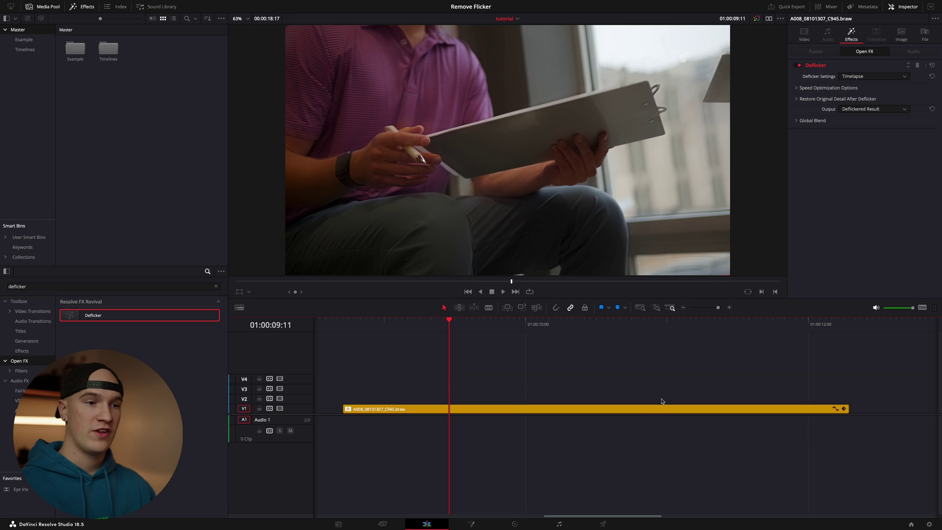
# Set the clip's Deflicker Settings preset to Fluoro Light and return the playhead to the clip start.
pyautogui.click(647, 409)
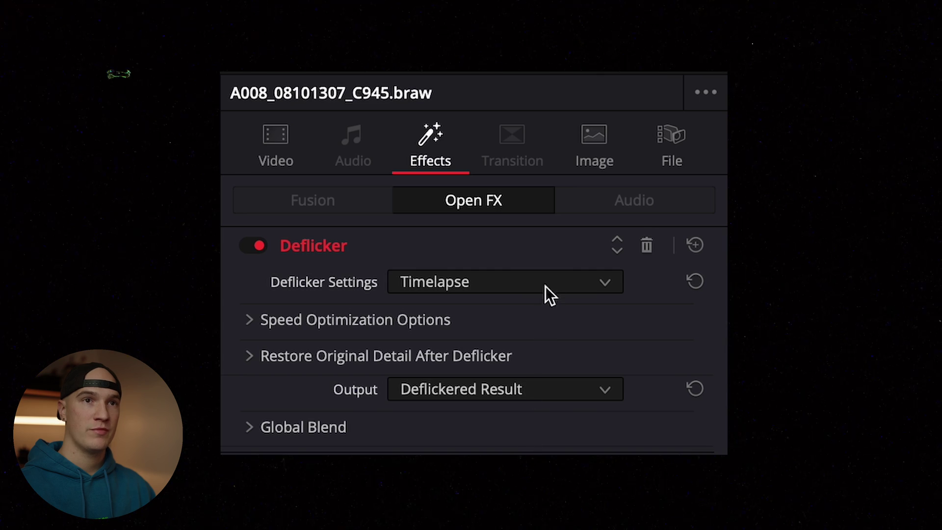
pyautogui.click(547, 289)
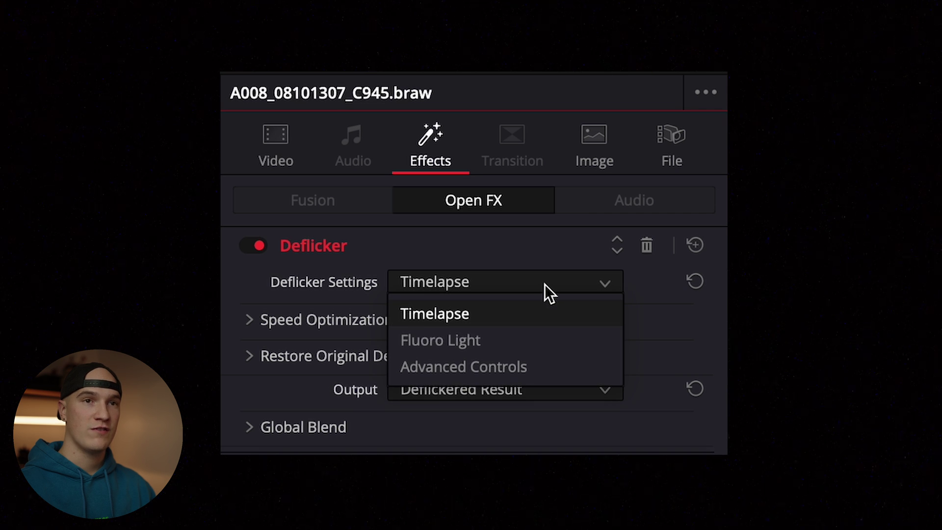
pyautogui.click(541, 338)
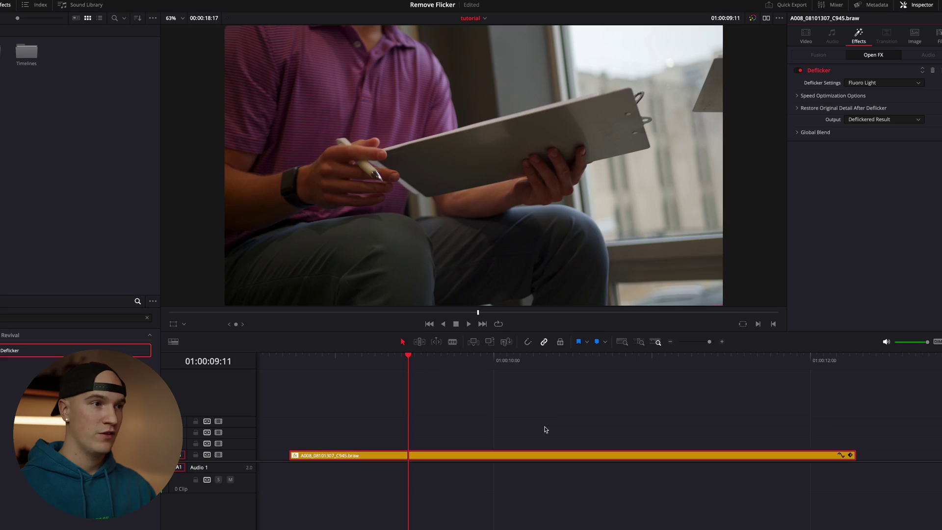
pyautogui.click(545, 429)
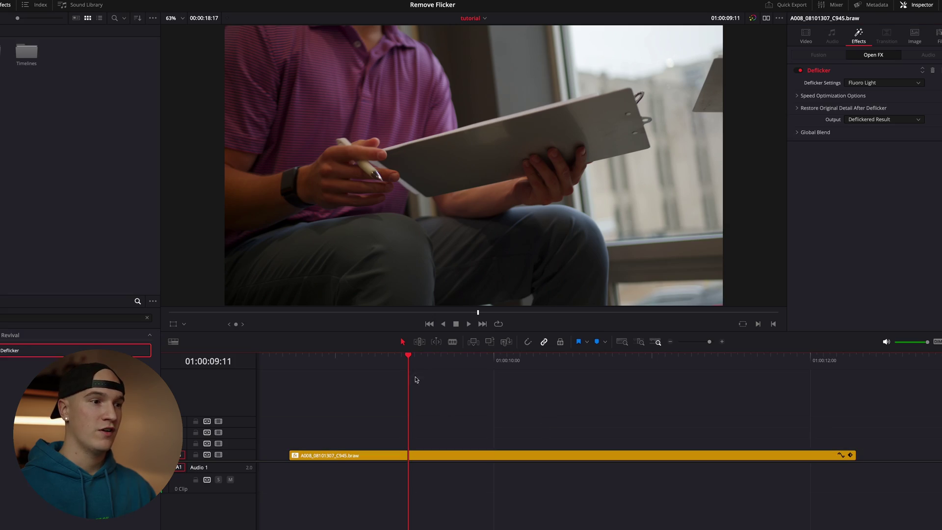
pyautogui.moveTo(411, 360); pyautogui.dragTo(290, 360)
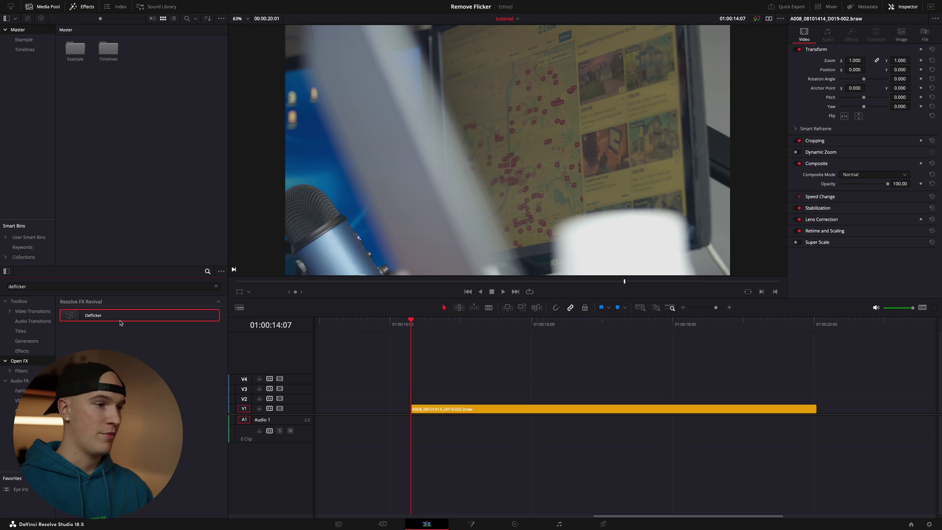
# Apply Deflicker to A008_08101414_D019-002.braw with the Fluoro Light preset.
pyautogui.moveTo(120, 316); pyautogui.dragTo(613, 410)
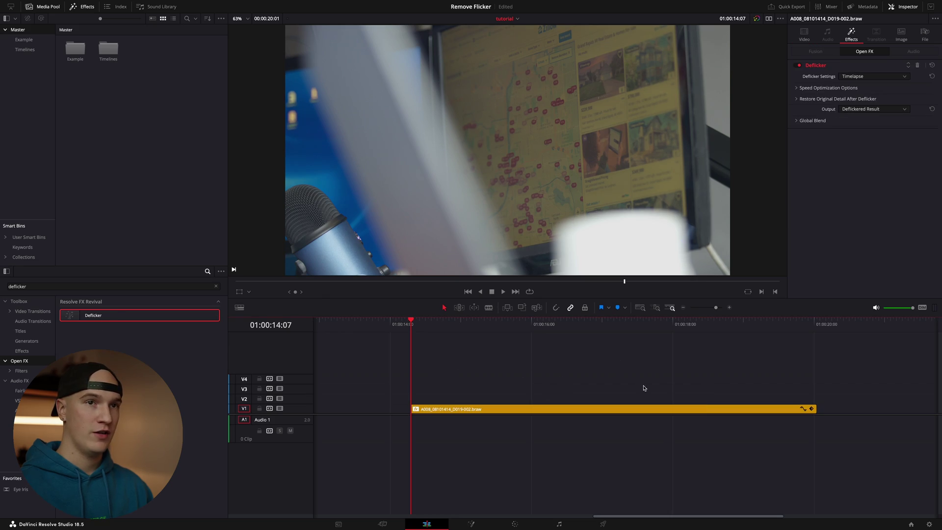
pyautogui.click(876, 77)
pyautogui.click(876, 94)
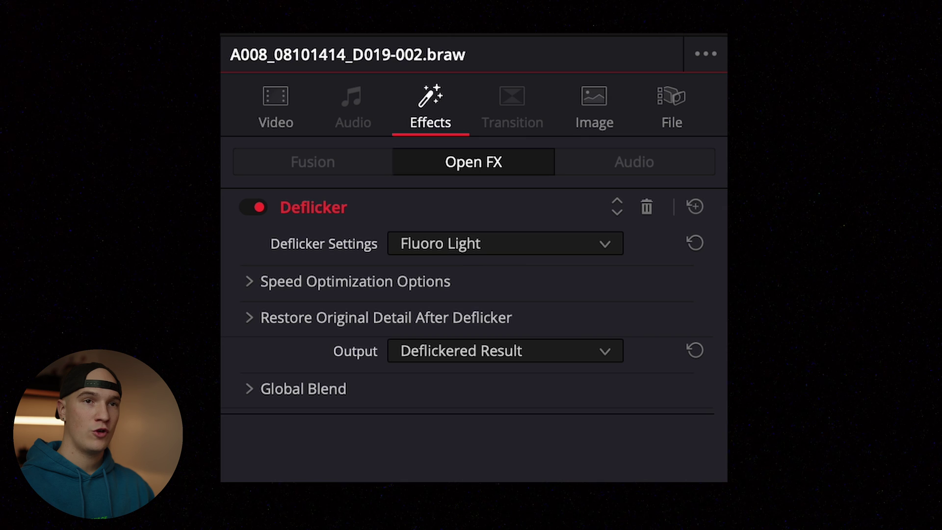
# Set the Deflicker Output to Detected Flicker and play the clip to preview it.
pyautogui.click(440, 352)
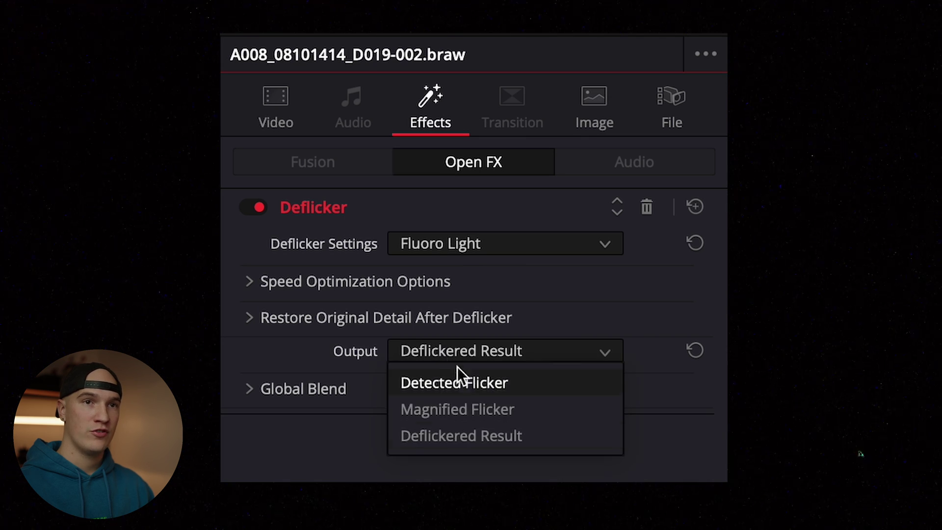
pyautogui.click(467, 382)
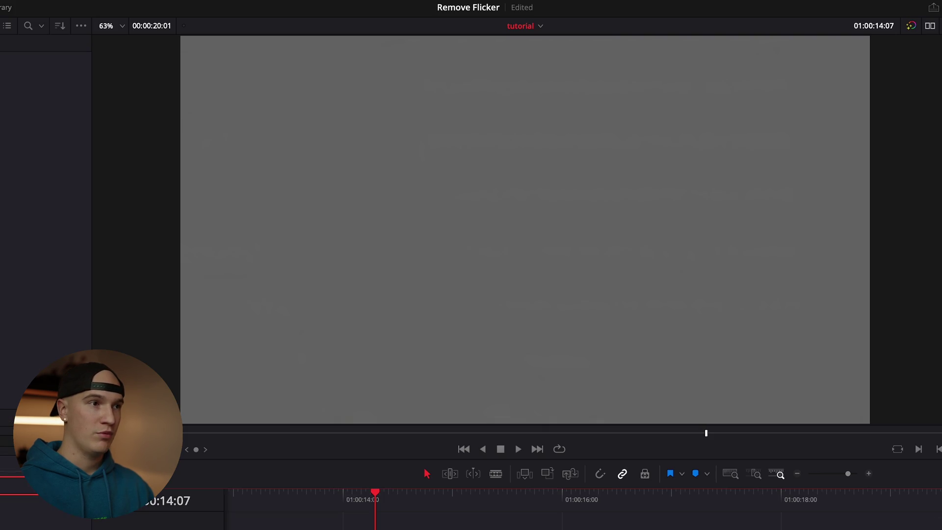
pyautogui.press('space')
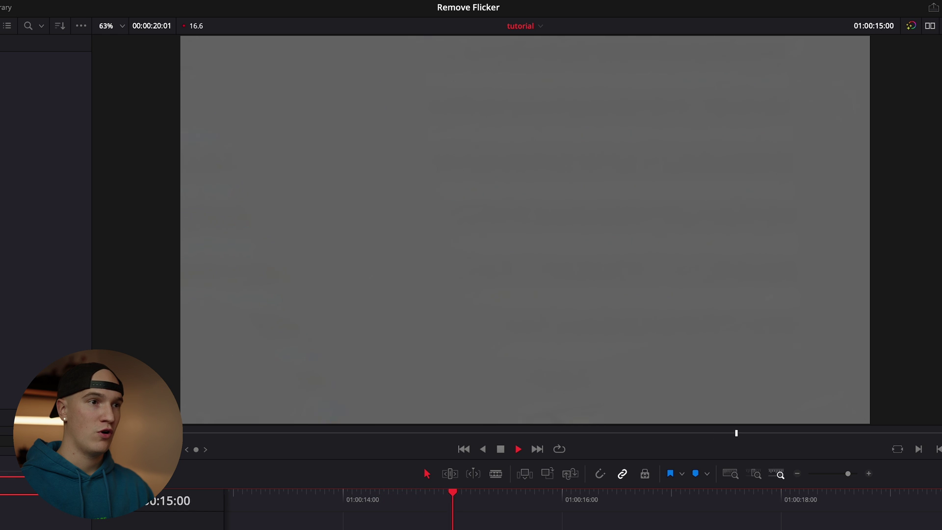